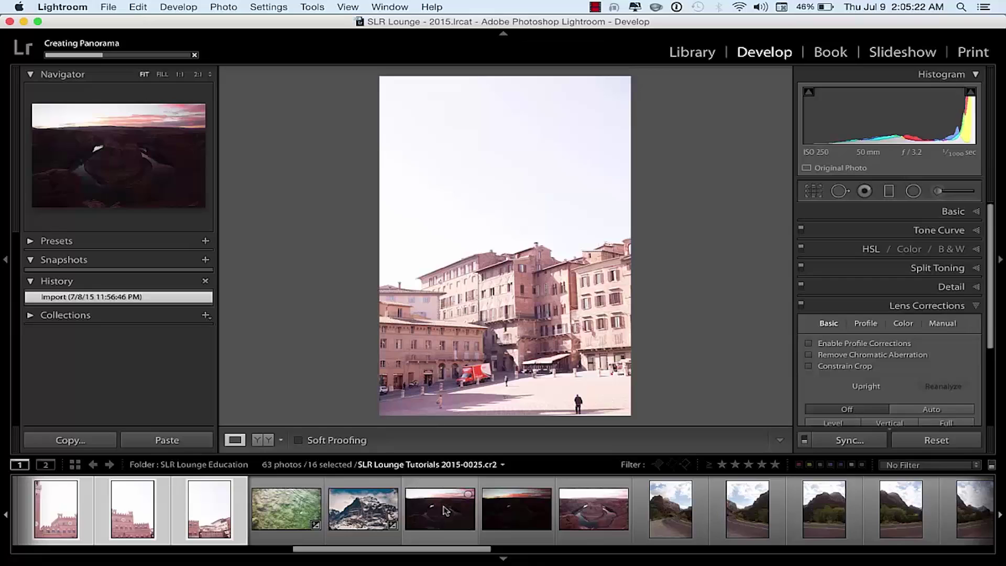
Select Horseshoe Bend brackets 2015-0025 through 2015-0027, with 2015-0027 shown large
{"action": "left_click", "coordinate": [442, 508]}
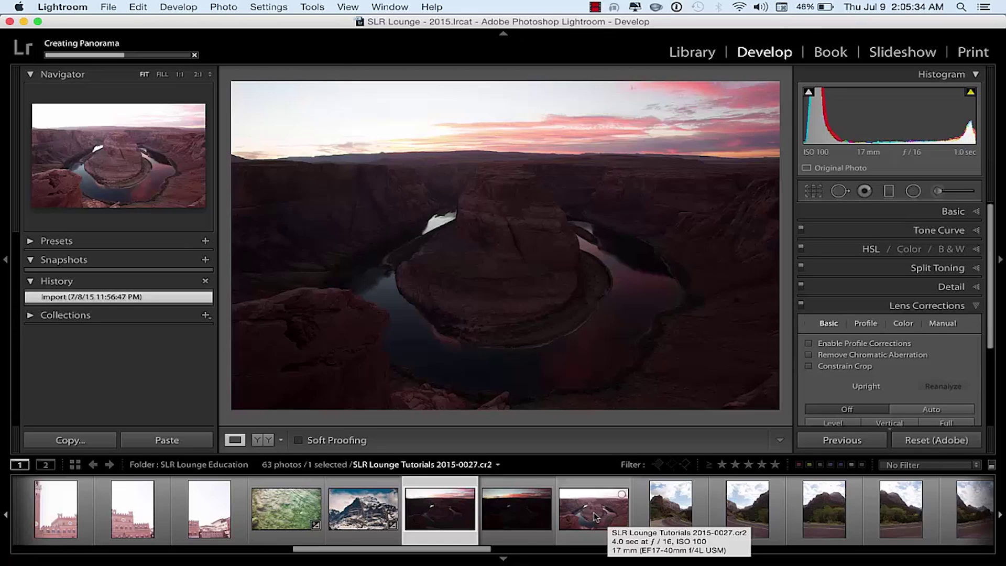
{"action": "left_click", "coordinate": [596, 518], "text": "shift"}
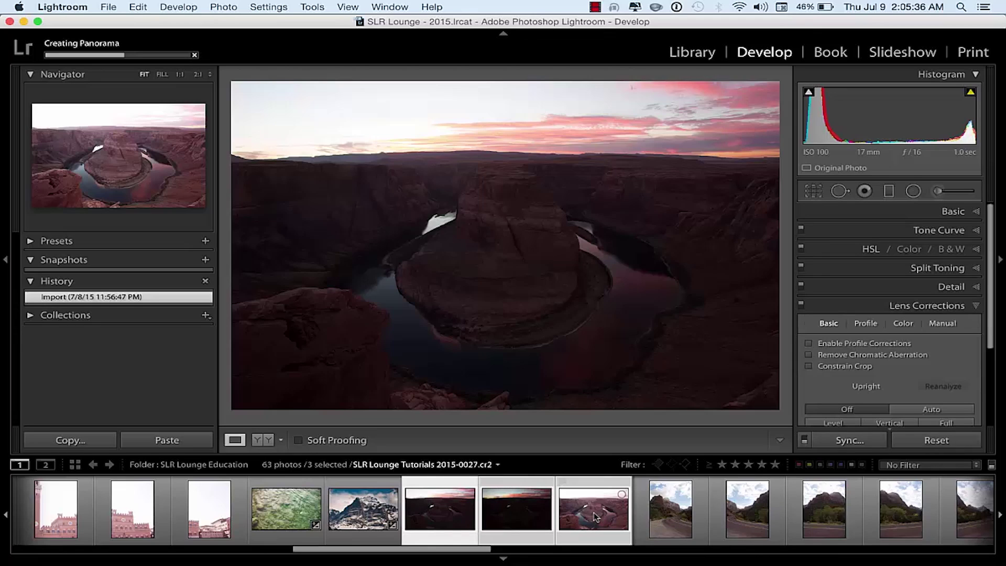
{"action": "left_click", "coordinate": [387, 511]}
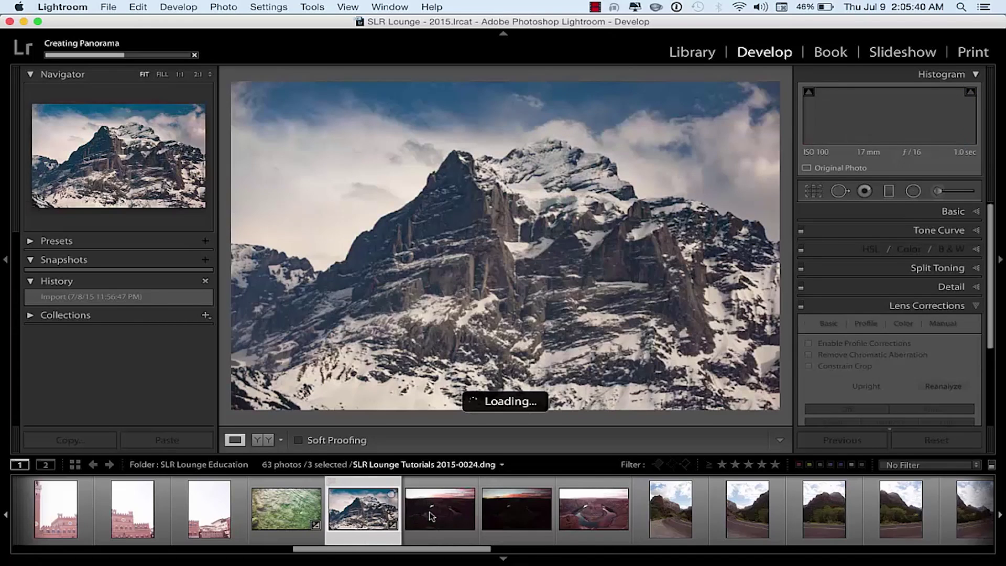
{"action": "left_click", "coordinate": [429, 516]}
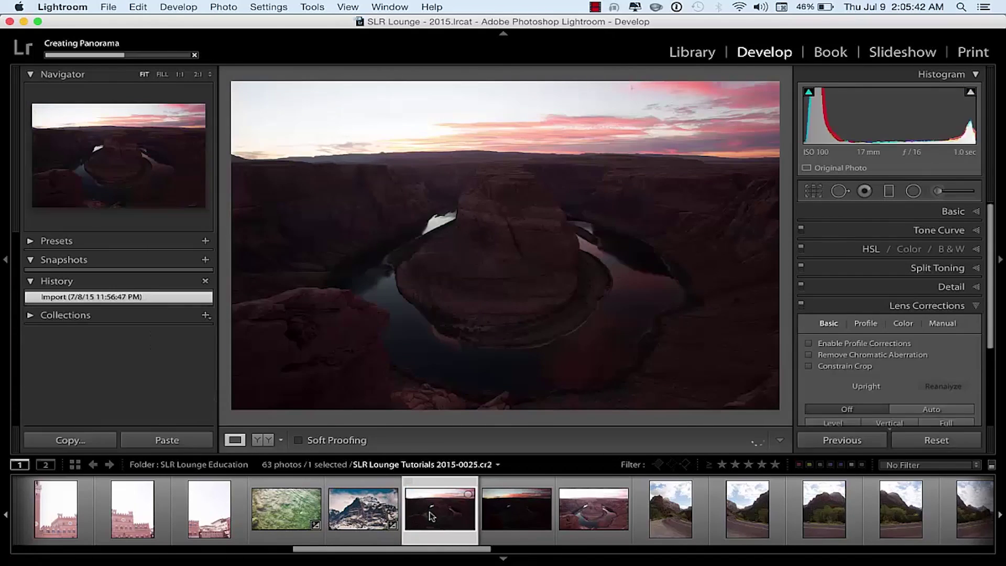
{"action": "key", "text": "Right"}
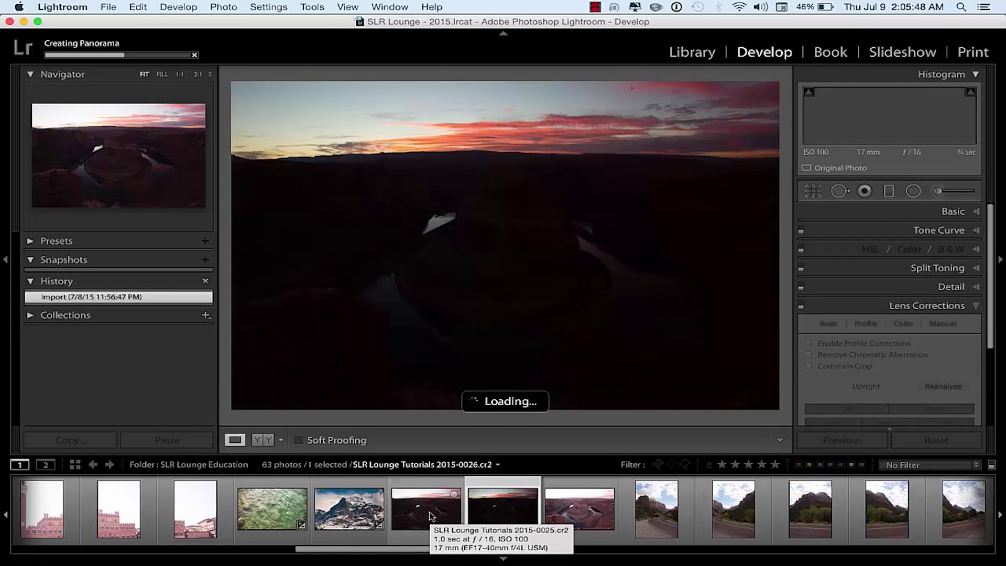
{"action": "key", "text": "Right"}
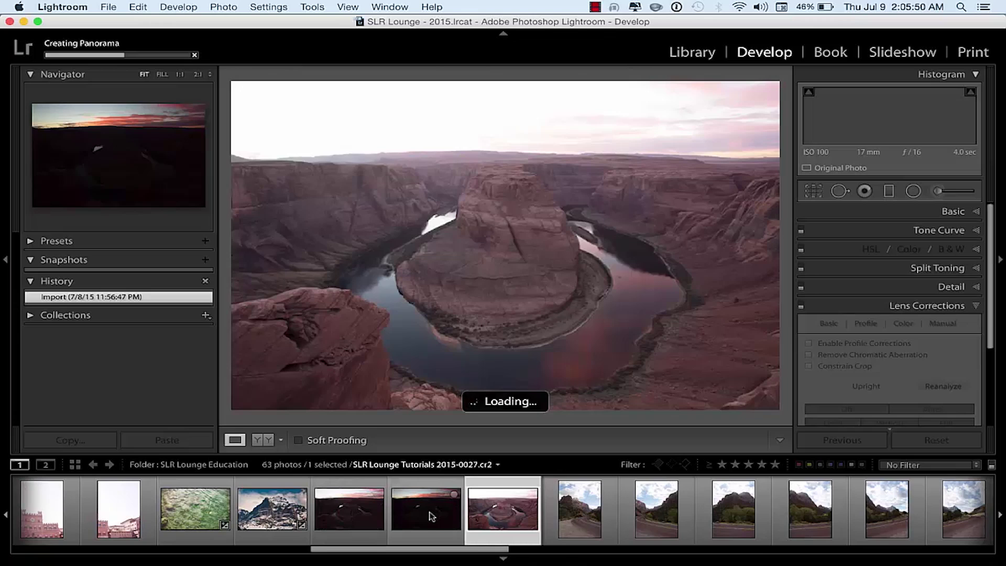
{"action": "key", "text": "shift+Left"}
{"action": "key", "text": "shift+Left"}
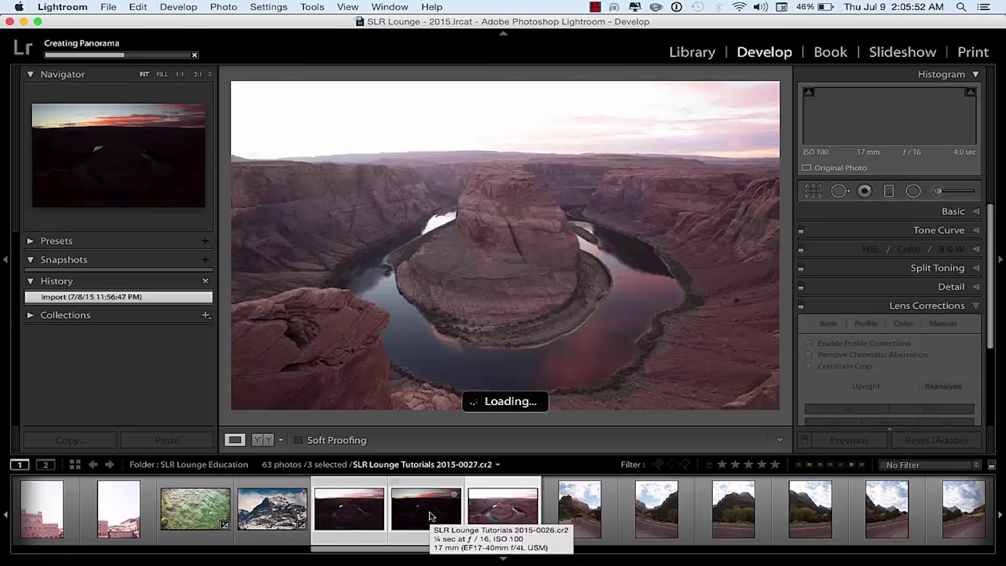
Preview the three brackets as an HDR merge with Auto Align, Auto Tone and Deghost None
{"action": "left_click", "coordinate": [219, 8]}
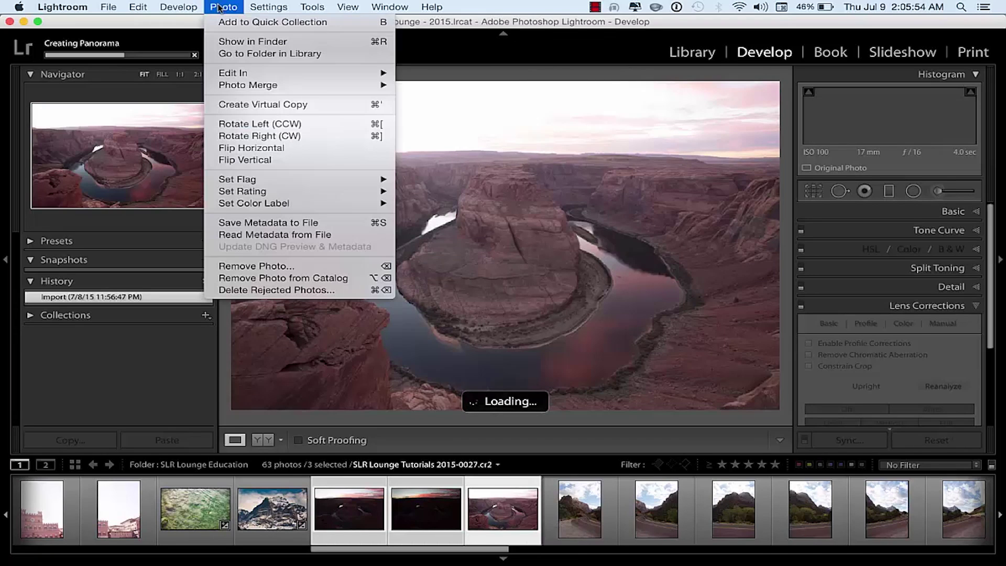
{"action": "mouse_move", "coordinate": [288, 85]}
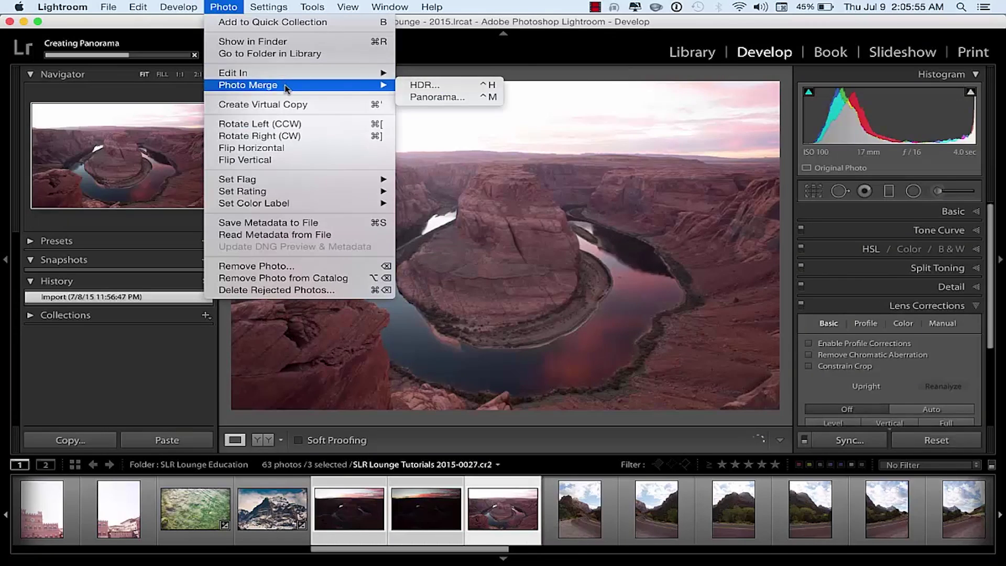
{"action": "left_click", "coordinate": [407, 87]}
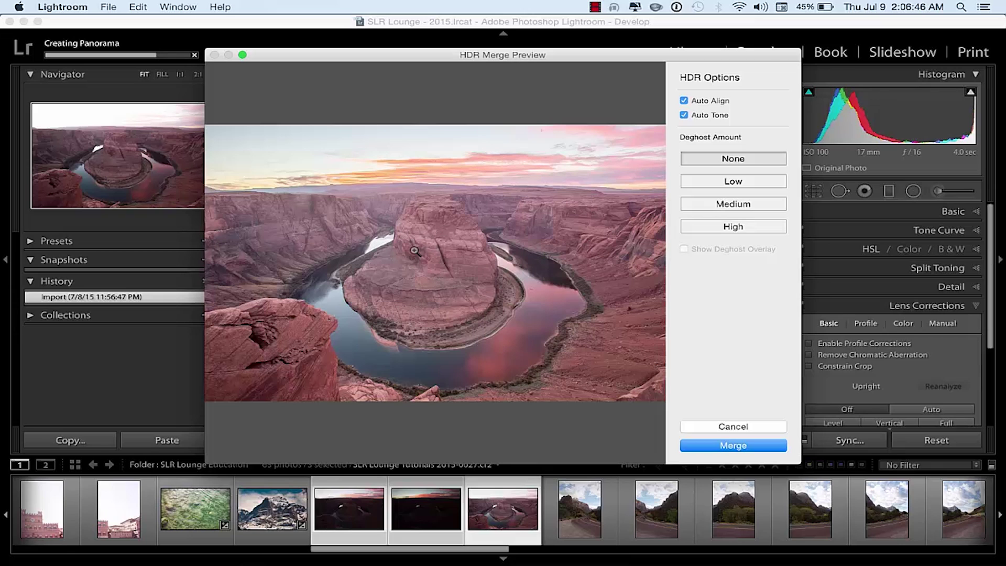
Merge the brackets into 2015-0027-HDR.dng and open the new HDR in Develop
{"action": "left_click", "coordinate": [751, 445]}
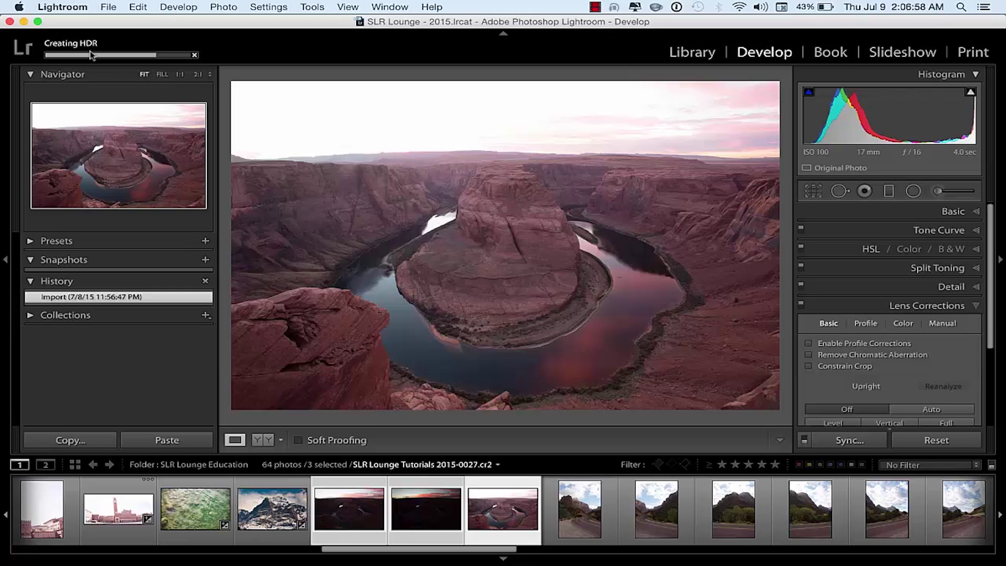
{"action": "left_click", "coordinate": [89, 53]}
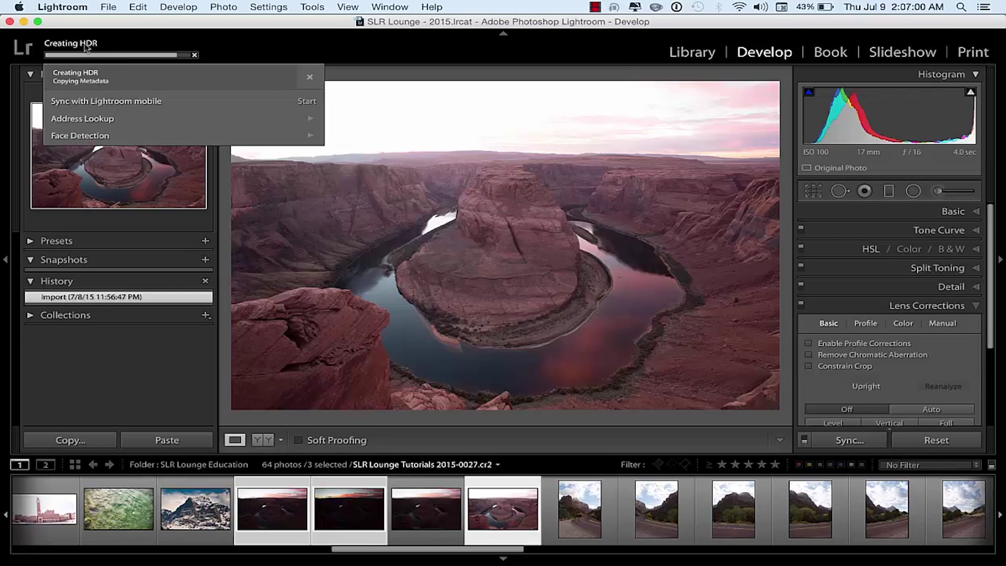
{"action": "left_click", "coordinate": [292, 29]}
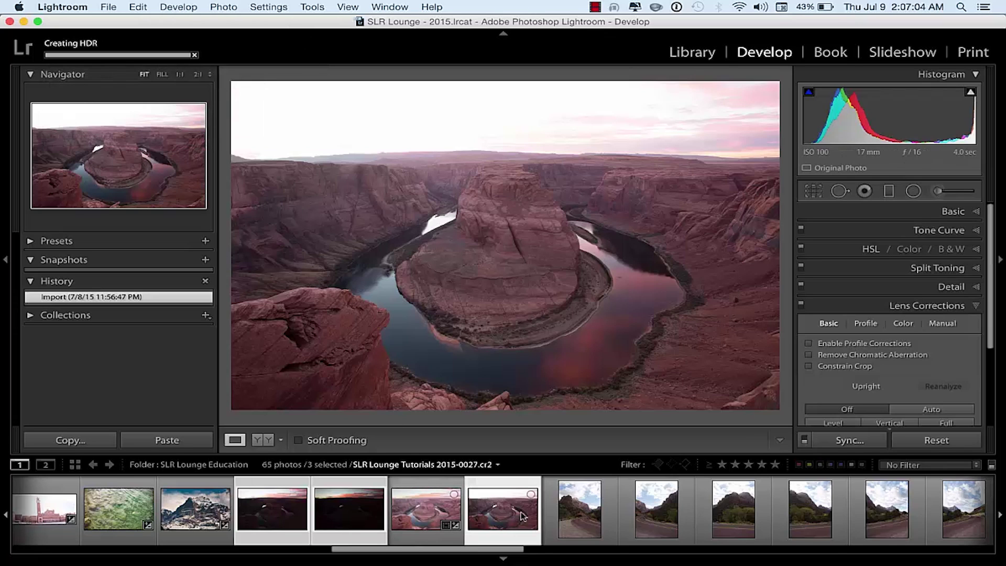
{"action": "left_click", "coordinate": [551, 518]}
{"action": "left_click", "coordinate": [427, 508]}
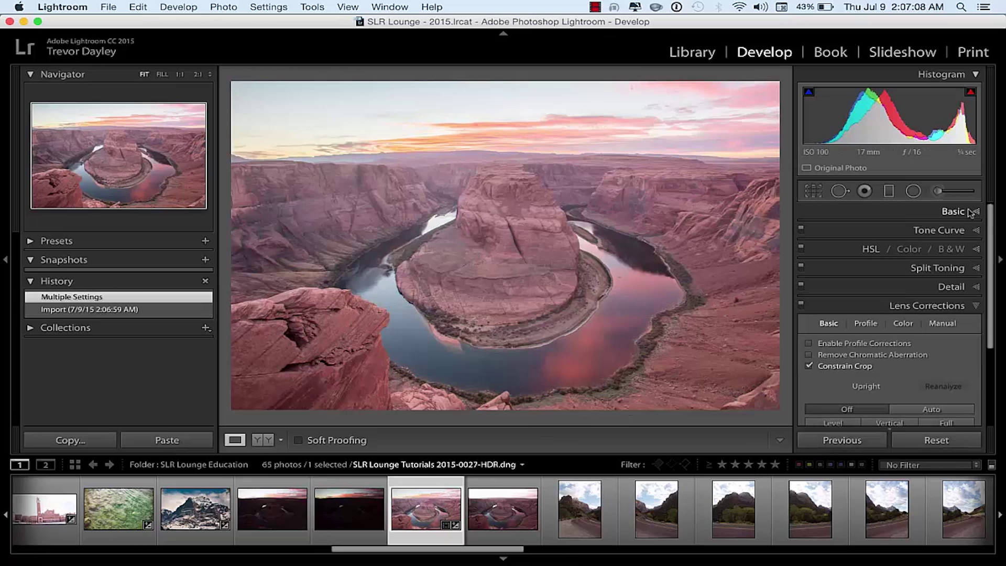
Expand the Basic panel and compare the HDR against the original bracketed exposures
{"action": "left_click", "coordinate": [952, 212]}
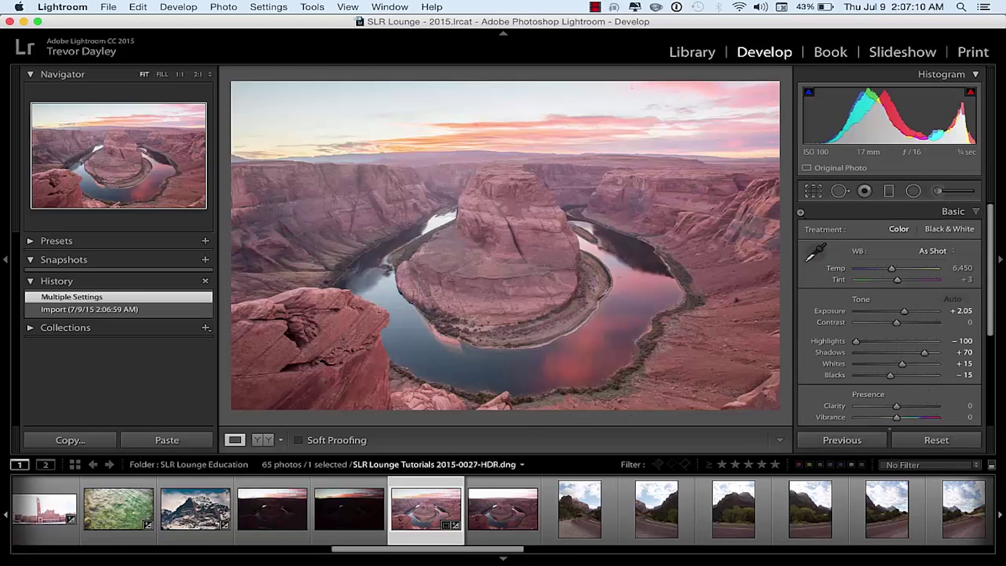
{"action": "left_click", "coordinate": [350, 514]}
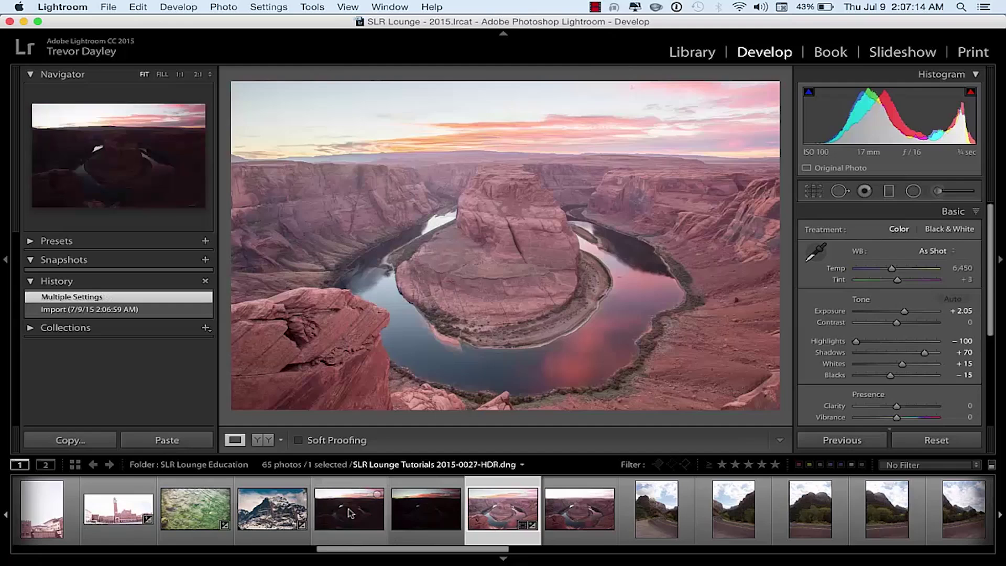
{"action": "key", "text": "Right"}
{"action": "key", "text": "Right"}
{"action": "key", "text": "Right"}
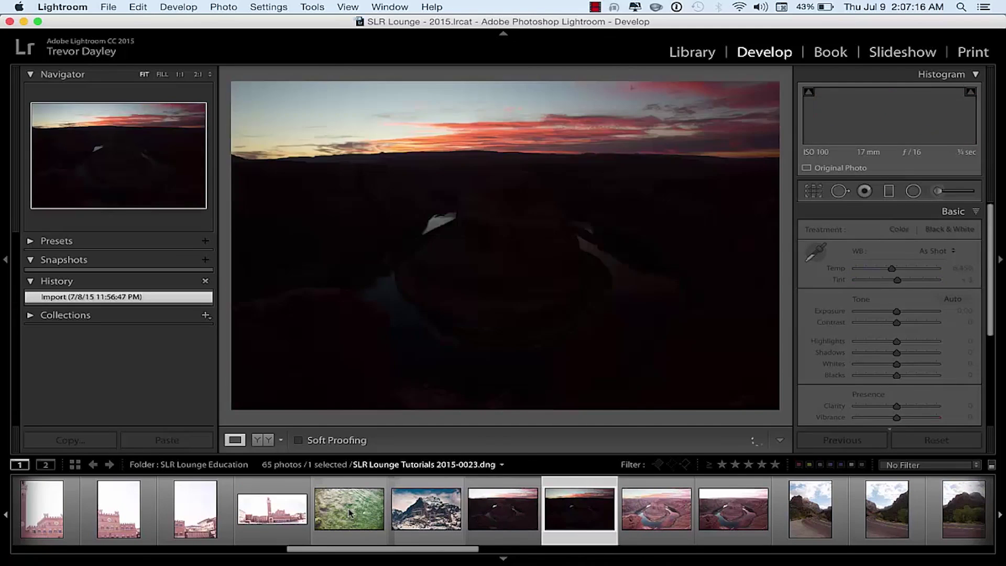
{"action": "key", "text": "Left"}
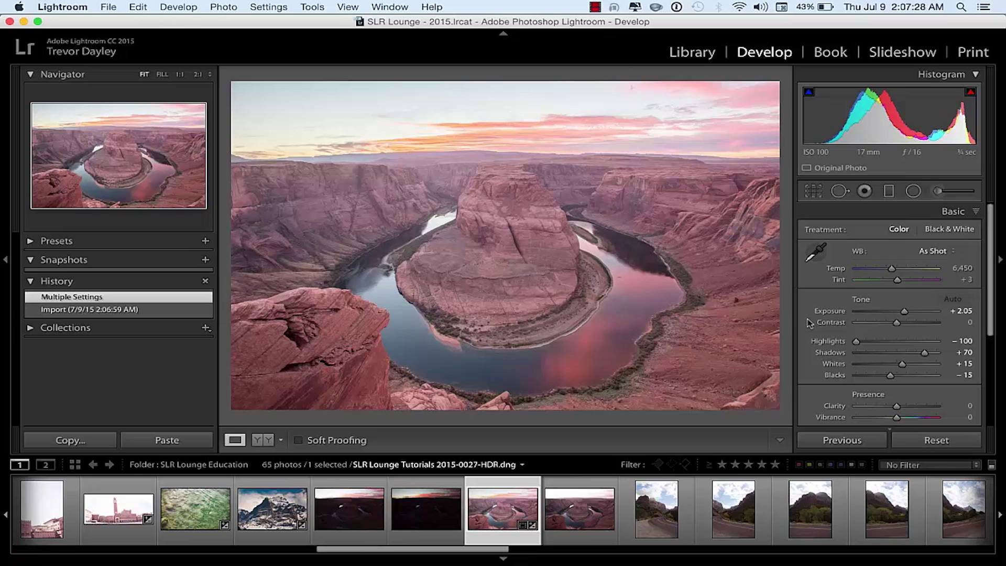
Raise Contrast to +61 and set Dehaze in the Effects panel to +19
{"action": "left_click", "coordinate": [917, 325]}
{"action": "left_click_drag", "start_coordinate": [919, 322], "coordinate": [902, 315]}
{"action": "scroll", "coordinate": [903, 321], "scroll_direction": "down", "scroll_amount": 3}
{"action": "scroll", "coordinate": [902, 336], "scroll_direction": "down", "scroll_amount": 5}
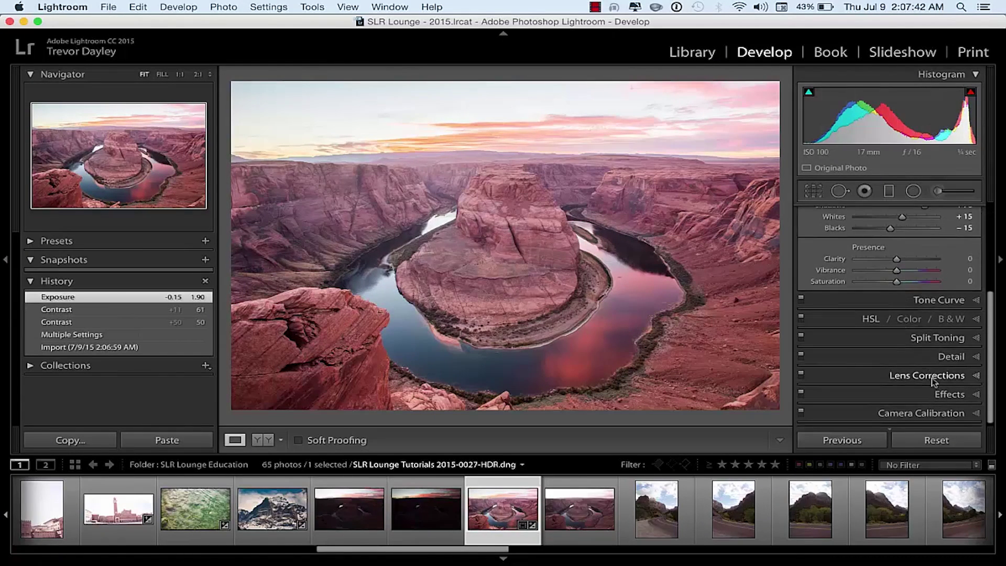
{"action": "left_click", "coordinate": [943, 400]}
{"action": "left_click", "coordinate": [922, 393]}
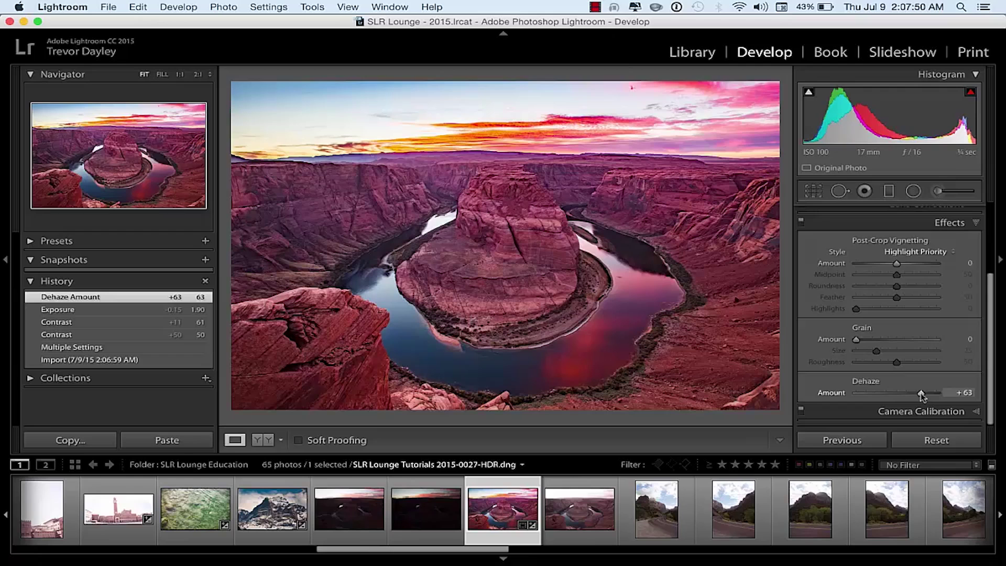
{"action": "left_click_drag", "start_coordinate": [922, 396], "coordinate": [904, 397]}
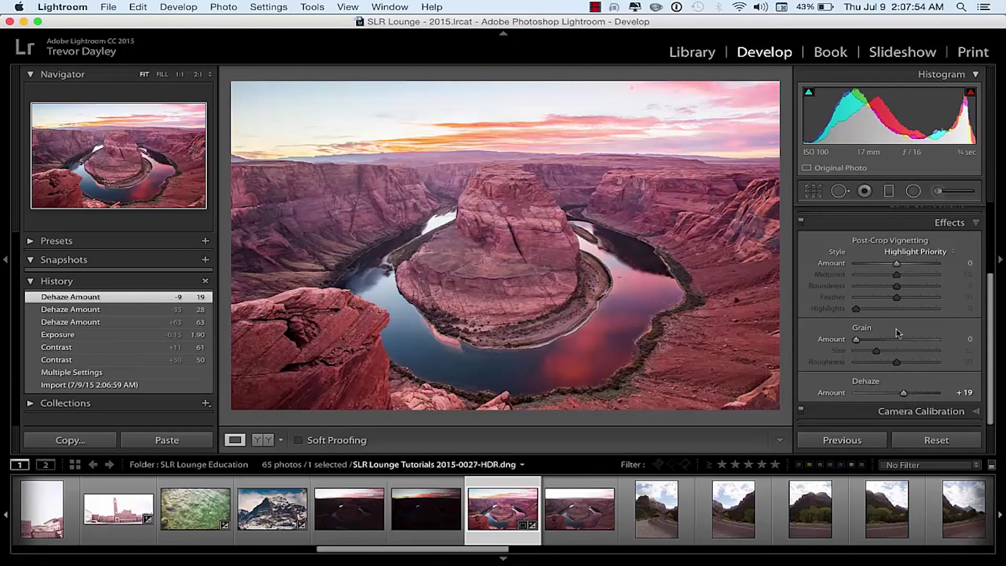
Set Clarity to +19 and lower Exposure to +1.70
{"action": "scroll", "coordinate": [933, 216], "scroll_direction": "up", "scroll_amount": 4}
{"action": "left_click", "coordinate": [933, 216]}
{"action": "left_click_drag", "start_coordinate": [897, 406], "coordinate": [904, 407]}
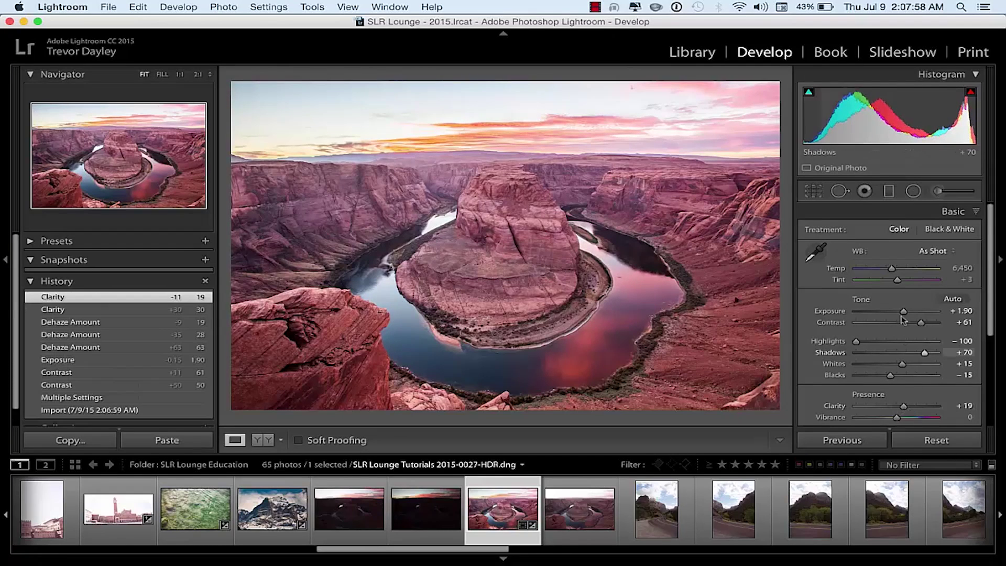
{"action": "left_click_drag", "start_coordinate": [904, 313], "coordinate": [903, 313]}
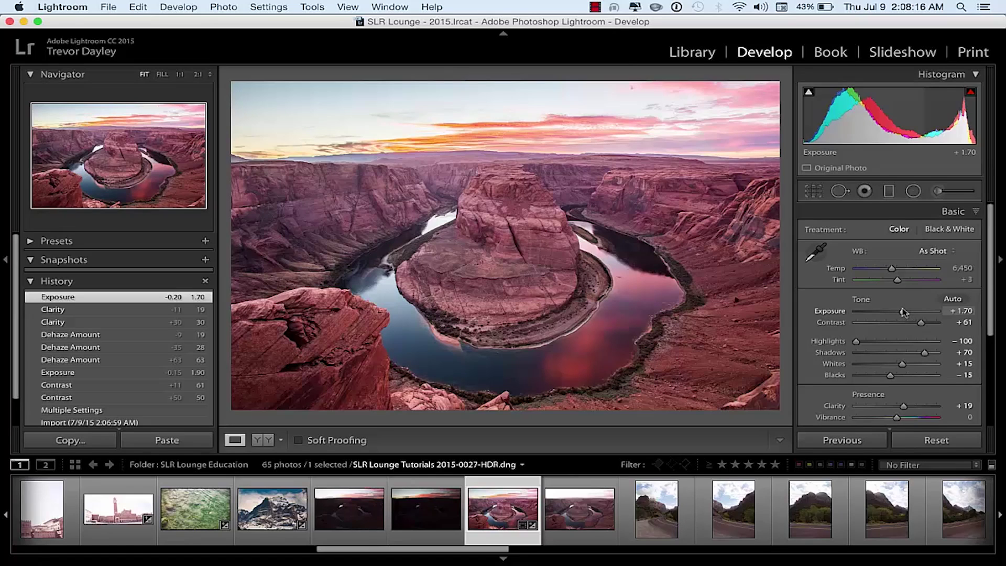
Nudge Exposure down to +1.65, then close the greyed-out Photo Merge menu unused
{"action": "left_click_drag", "start_coordinate": [903, 313], "coordinate": [904, 314]}
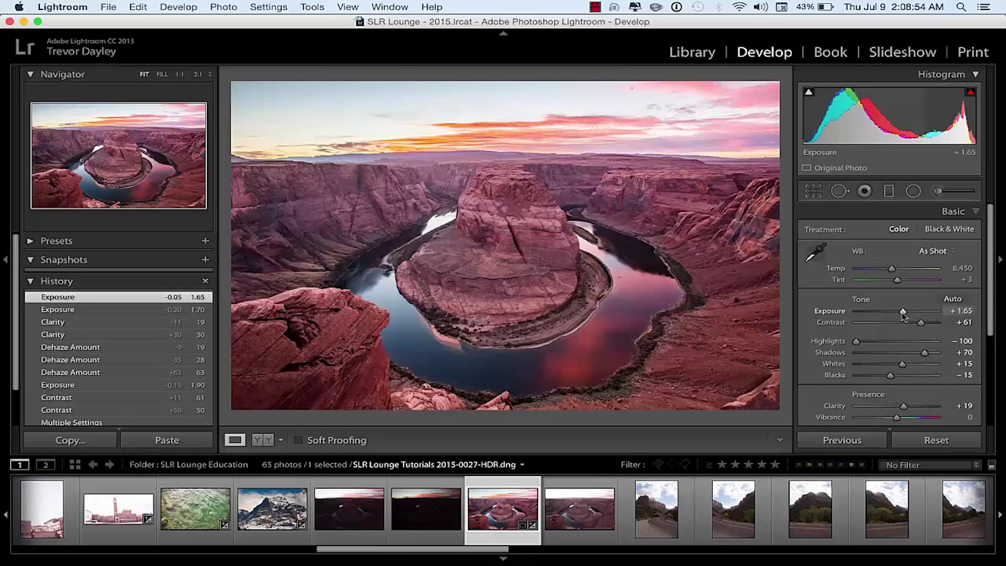
{"action": "left_click", "coordinate": [225, 7]}
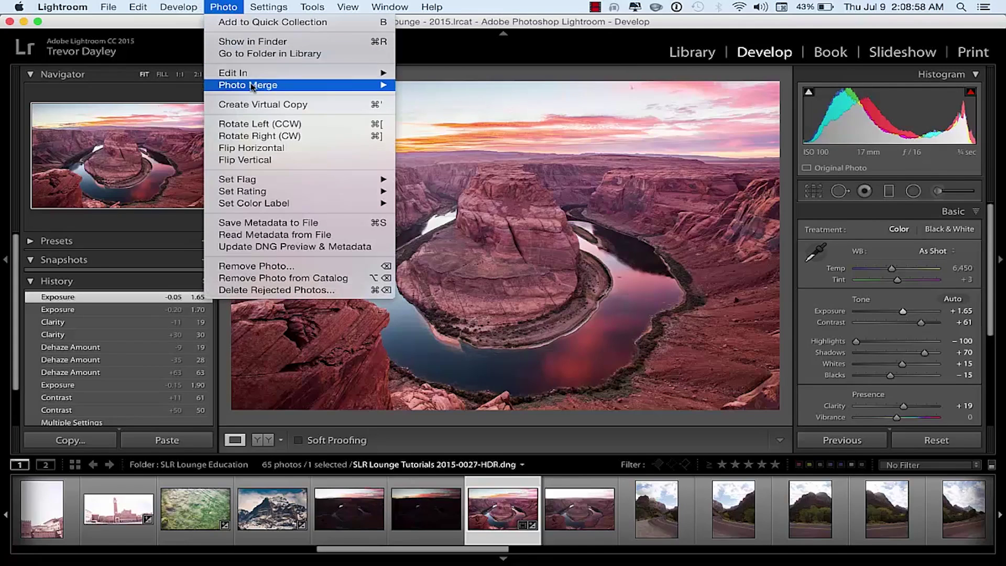
{"action": "mouse_move", "coordinate": [254, 87]}
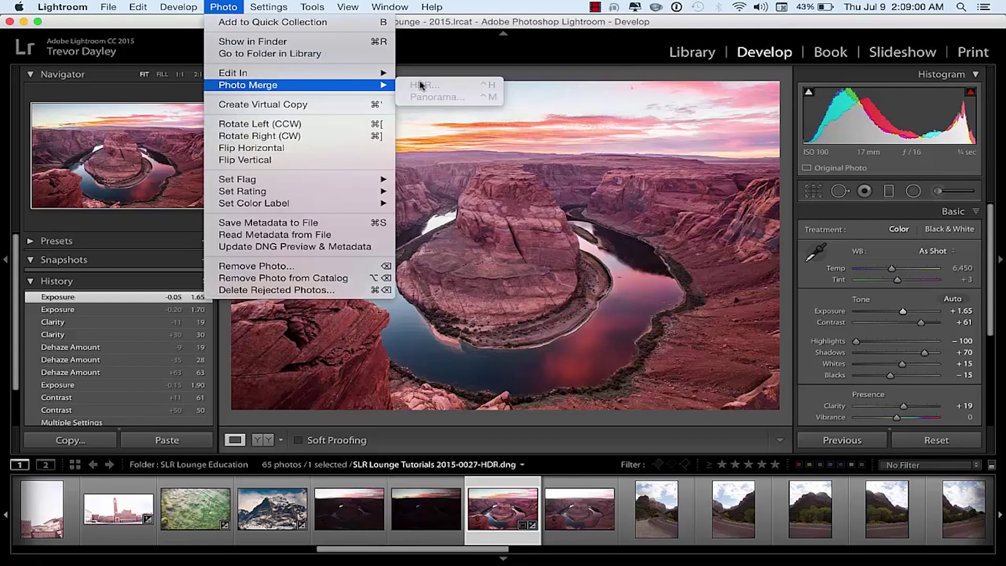
{"action": "left_click", "coordinate": [480, 10]}
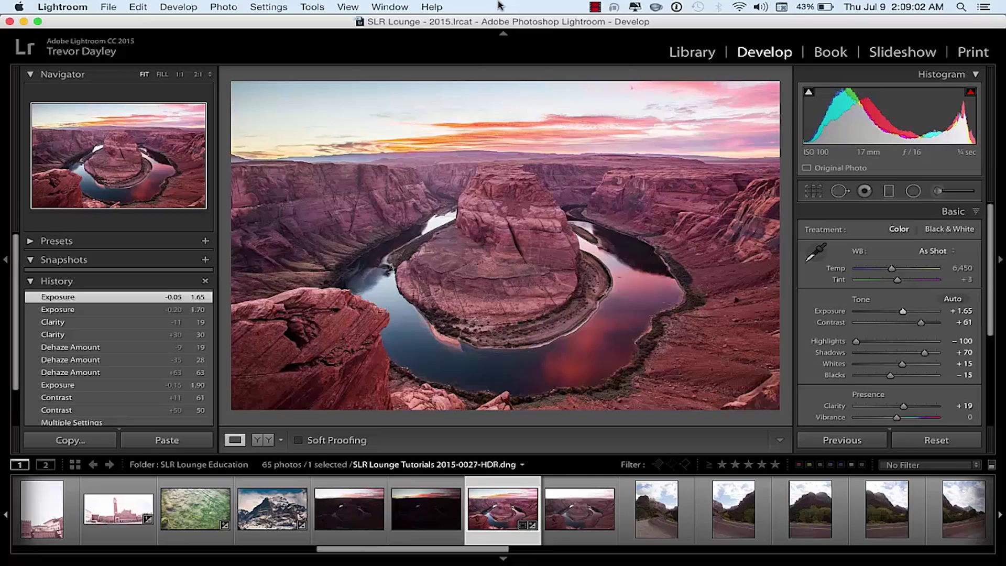